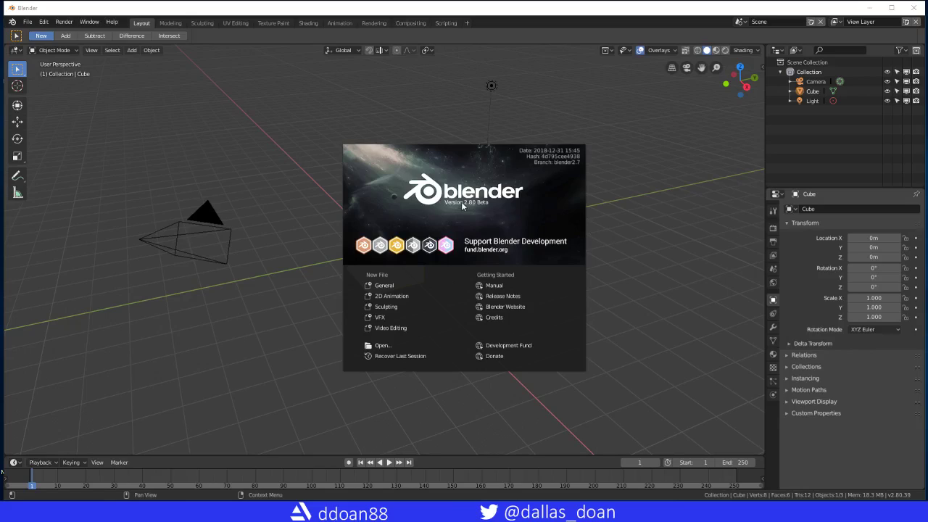
left_click(617, 238)
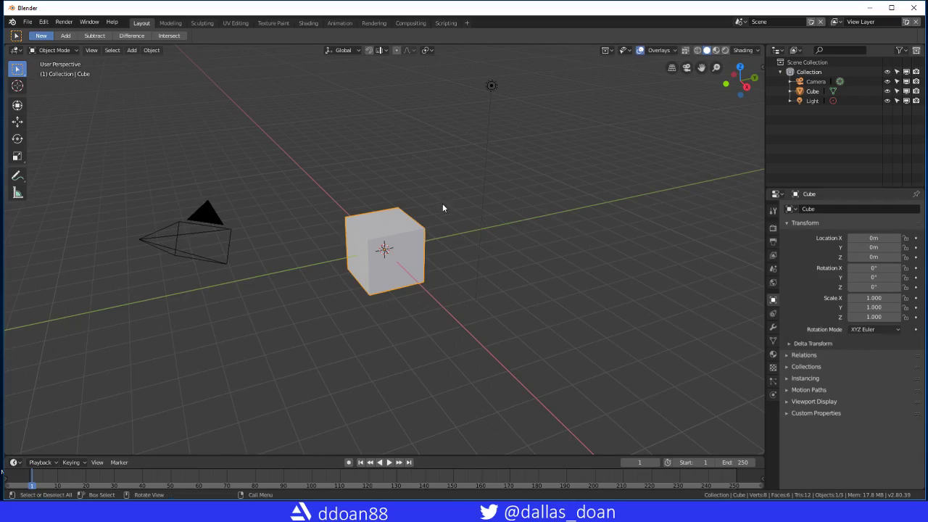
middle_click_drag(433, 208, 442, 213)
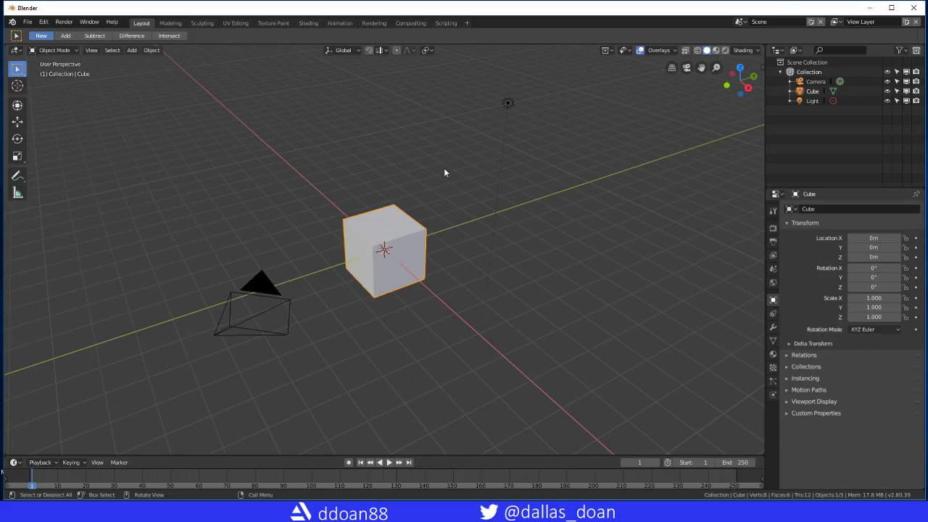
left_click(27, 23)
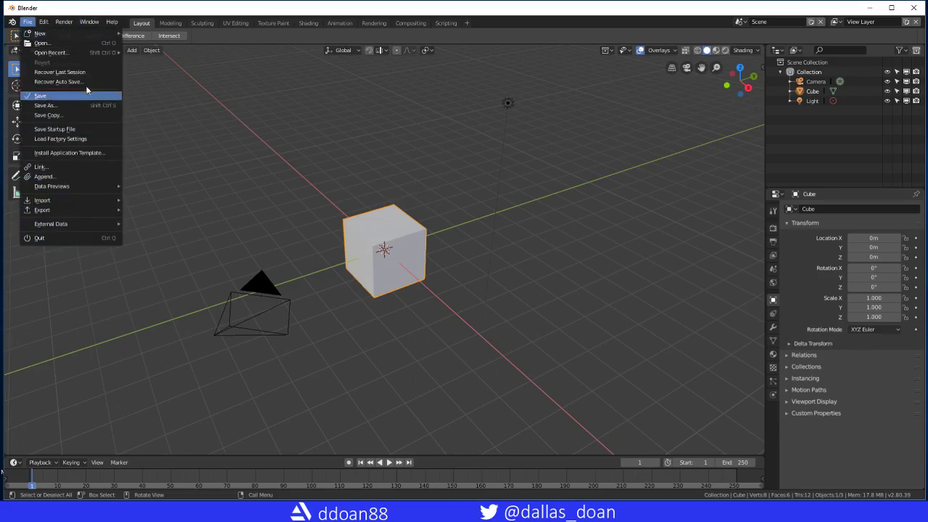
mouse_move(453, 182)
middle_mouse_down()
mouse_move(465, 186)
mouse_move(441, 174)
mouse_move(455, 176)
middle_mouse_up()
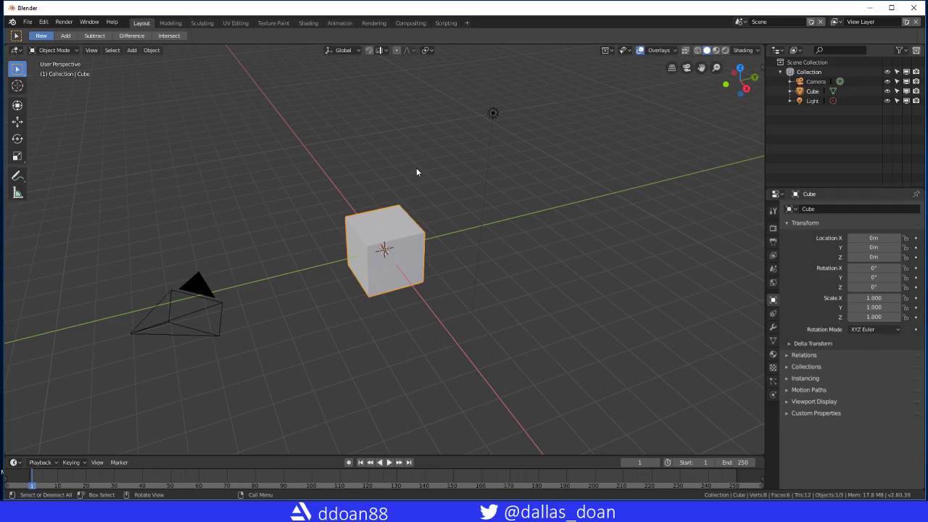
Orbit the viewport around the default cube to see it from several angles.
middle_click_drag(394, 179, 403, 188)
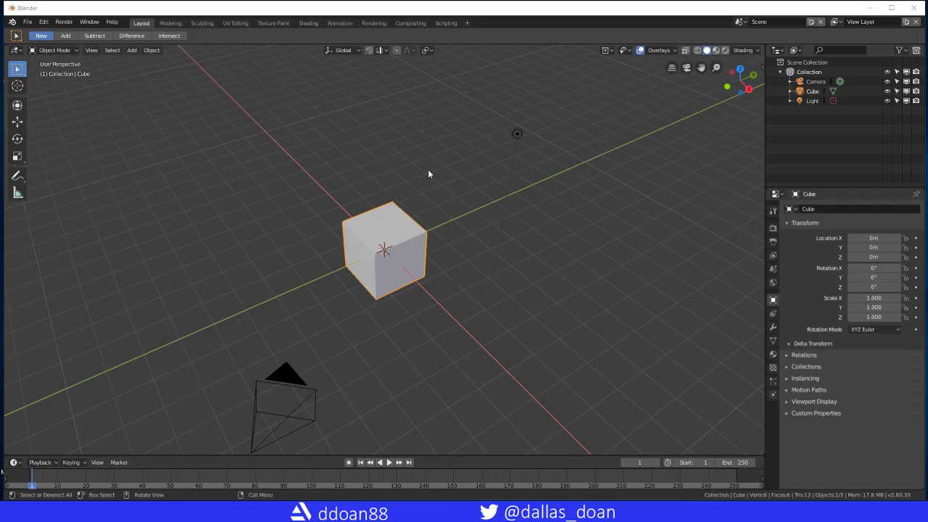
mouse_move(444, 197)
middle_mouse_down()
mouse_move(438, 175)
mouse_move(462, 199)
mouse_move(435, 177)
mouse_move(459, 195)
mouse_move(437, 156)
mouse_move(429, 228)
mouse_move(437, 133)
mouse_move(491, 197)
mouse_move(452, 196)
mouse_move(456, 178)
mouse_move(480, 182)
mouse_move(475, 206)
mouse_move(475, 194)
middle_mouse_up()
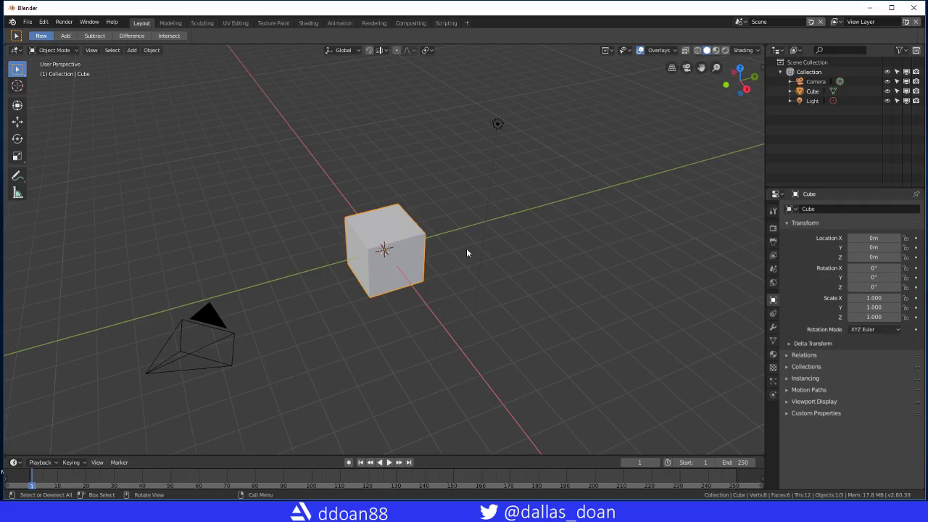
middle_click_drag(478, 235, 463, 237)
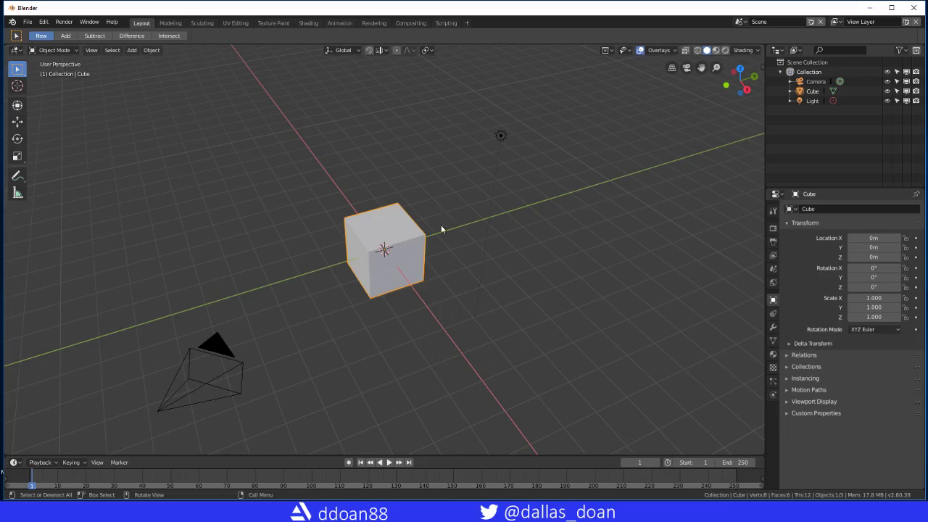
mouse_move(468, 252)
middle_mouse_down()
mouse_move(468, 201)
mouse_move(435, 225)
mouse_move(451, 238)
mouse_move(451, 254)
mouse_move(451, 222)
mouse_move(408, 263)
mouse_move(524, 230)
mouse_move(429, 263)
middle_mouse_up()
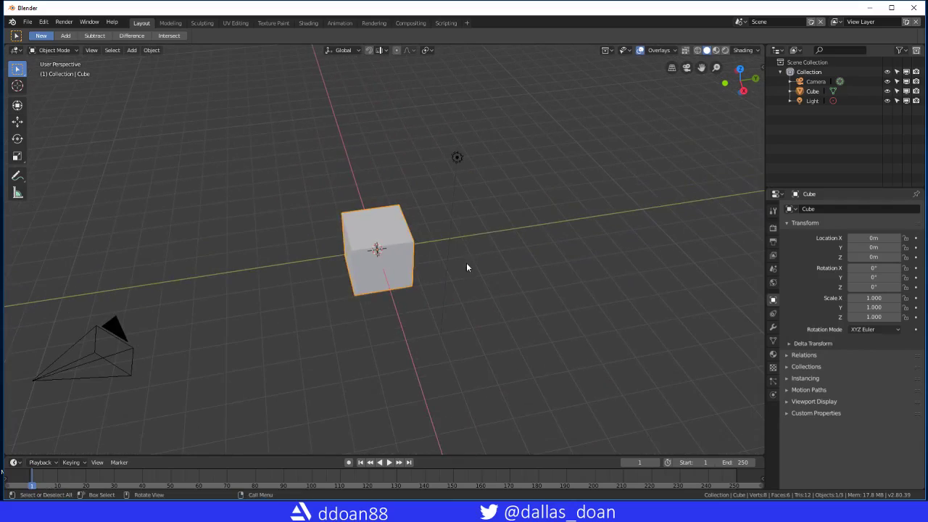
Zoom the view in and out on the cube with the mouse wheel.
scroll(466, 268, "down", 4)
scroll(481, 277, "up", 8)
scroll(465, 286, "down", 5)
scroll(461, 280, "down", 1)
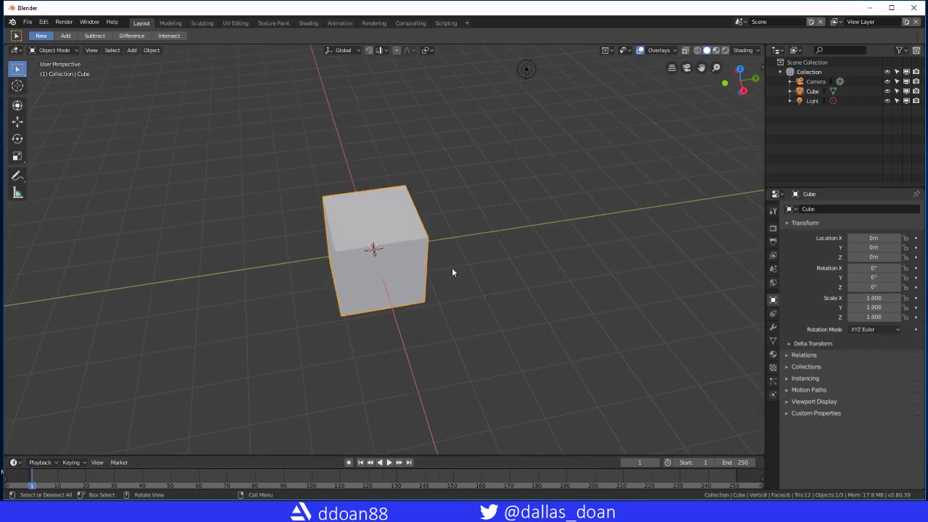
scroll(452, 272, "down", 3)
scroll(478, 268, "up", 3)
scroll(467, 243, "up", 2)
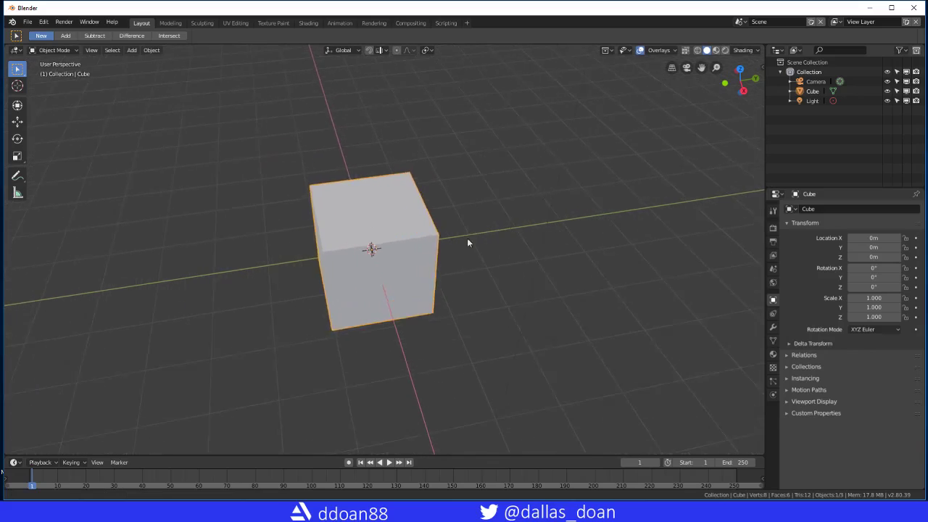
scroll(371, 211, "up", 3)
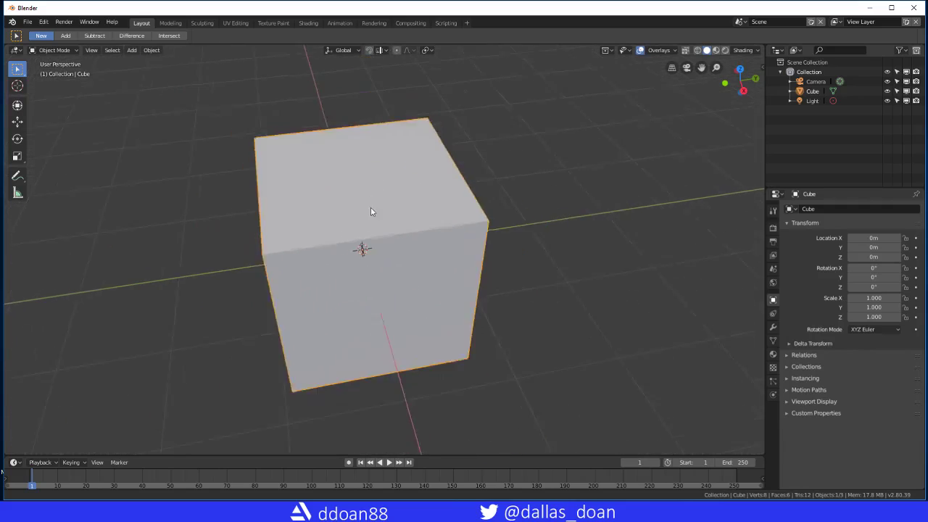
scroll(348, 217, "down", 3)
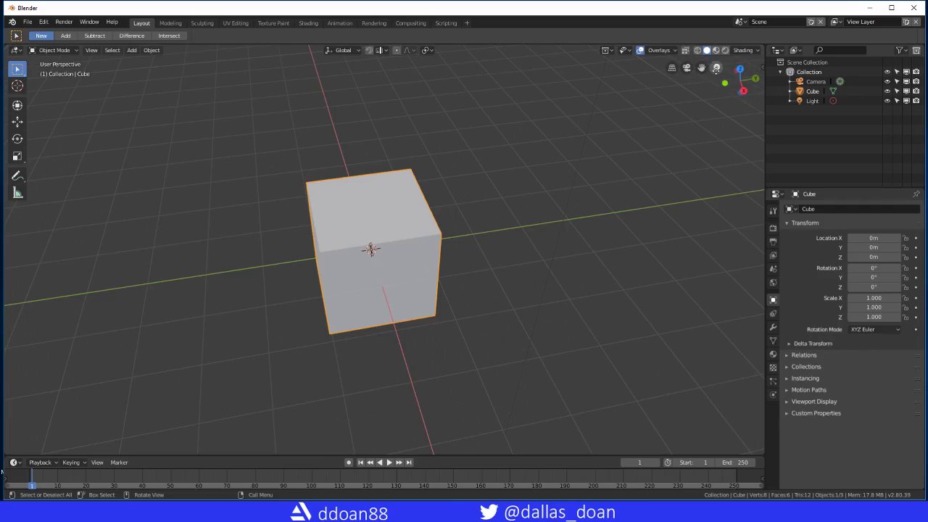
Zoom close on the cube with the zoom gizmo, then orbit back to show camera and light.
left_click_drag(716, 68, 708, 82)
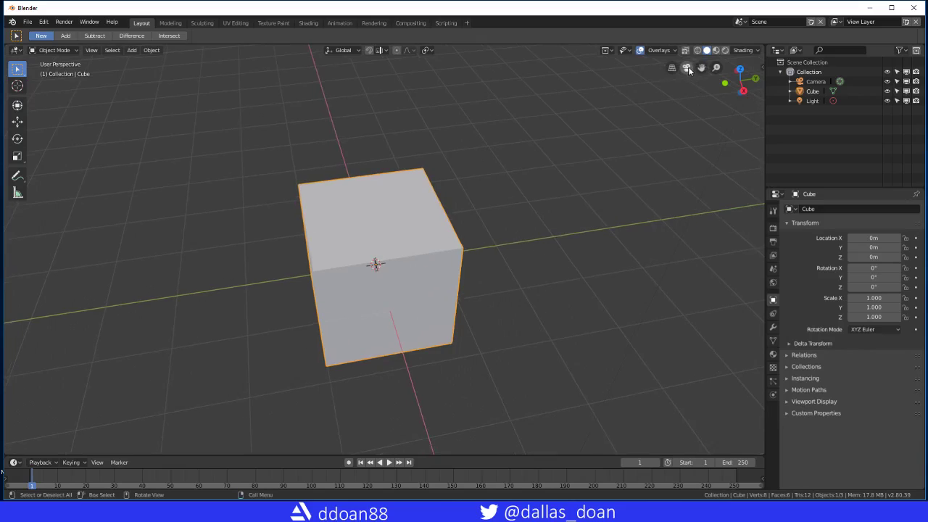
scroll(539, 207, "down", 3)
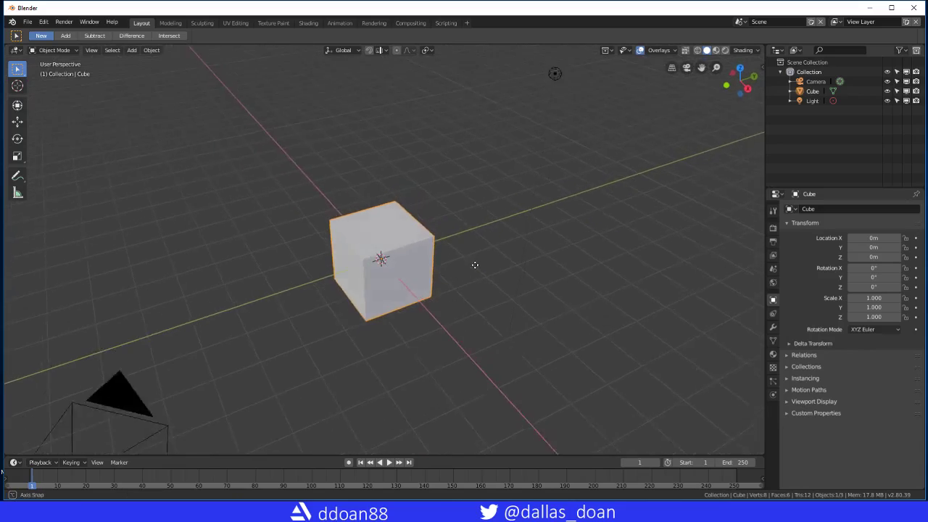
middle_click_drag(476, 263, 411, 252)
mouse_move(482, 244)
middle_mouse_down()
mouse_move(497, 287)
mouse_move(497, 242)
mouse_move(489, 272)
mouse_move(495, 239)
mouse_move(506, 242)
middle_mouse_up()
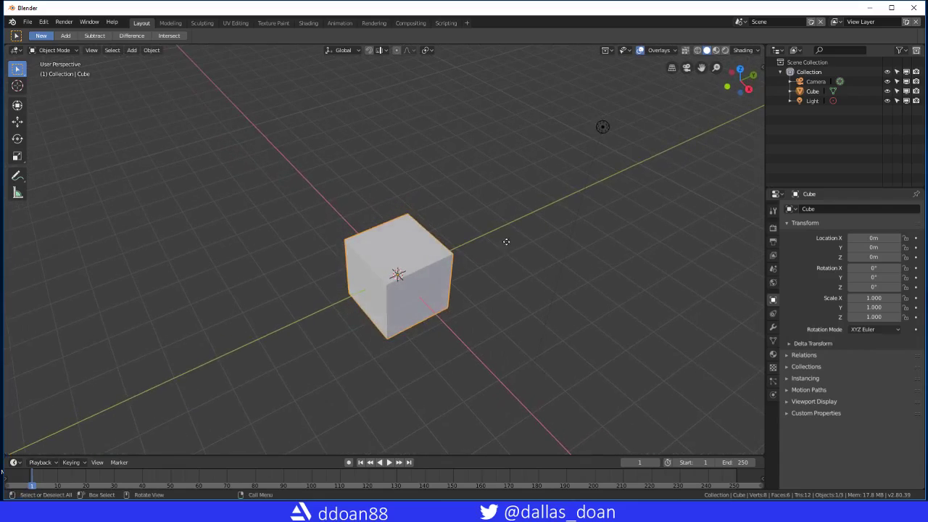
Maximize the Blender window and orbit the cube in orthographic projection.
left_click(891, 7)
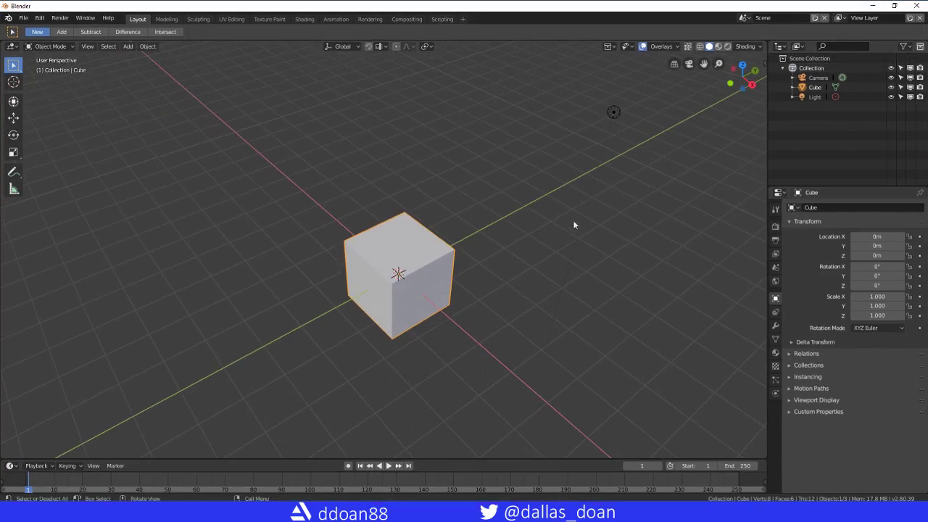
mouse_move(491, 234)
middle_mouse_down()
mouse_move(475, 238)
mouse_move(493, 245)
middle_mouse_up()
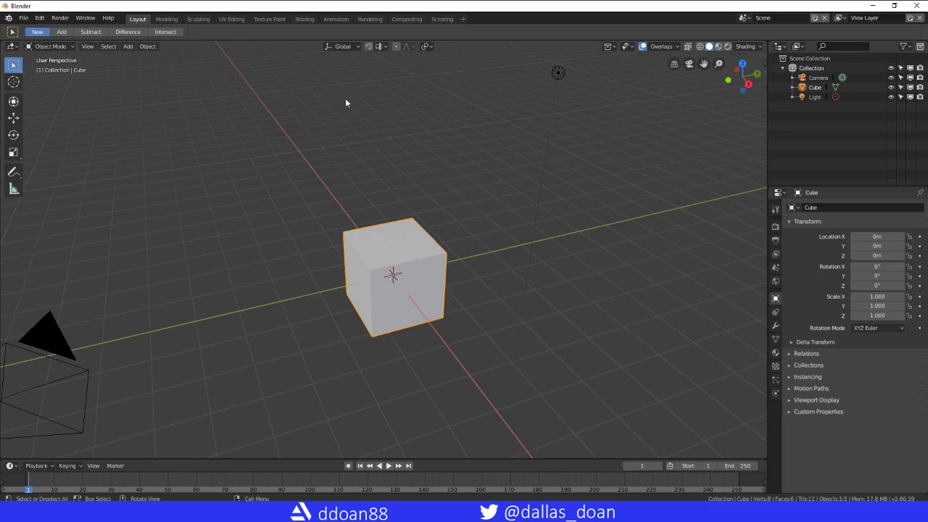
left_click(674, 64)
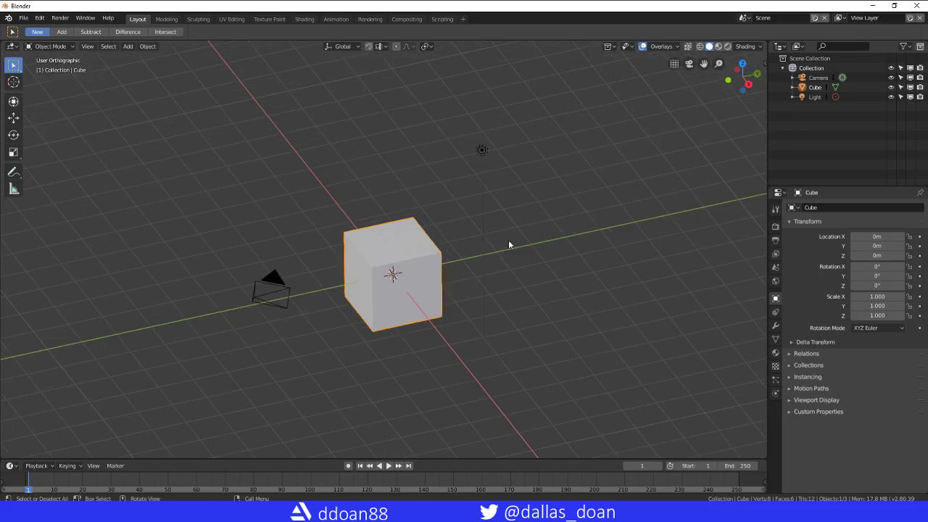
middle_click_drag(540, 203, 518, 176)
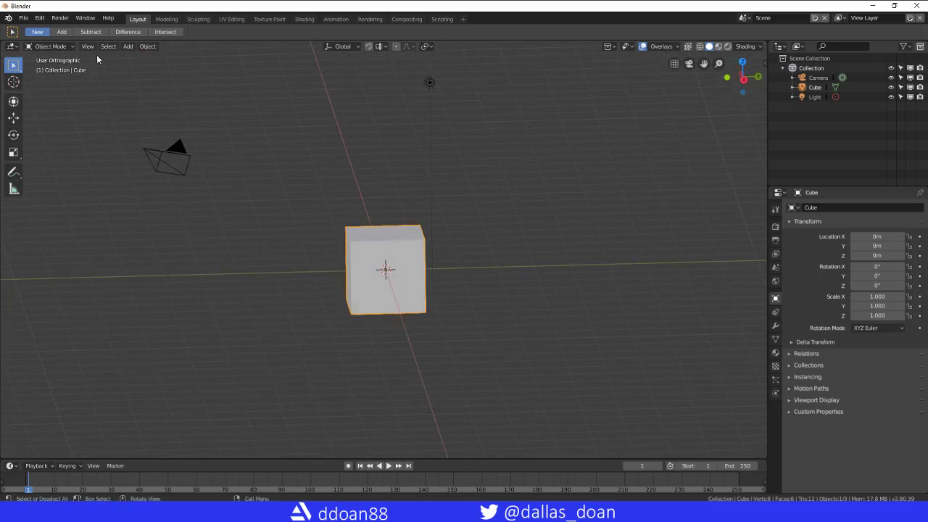
mouse_move(334, 134)
middle_mouse_down()
mouse_move(472, 159)
mouse_move(666, 67)
middle_mouse_up()
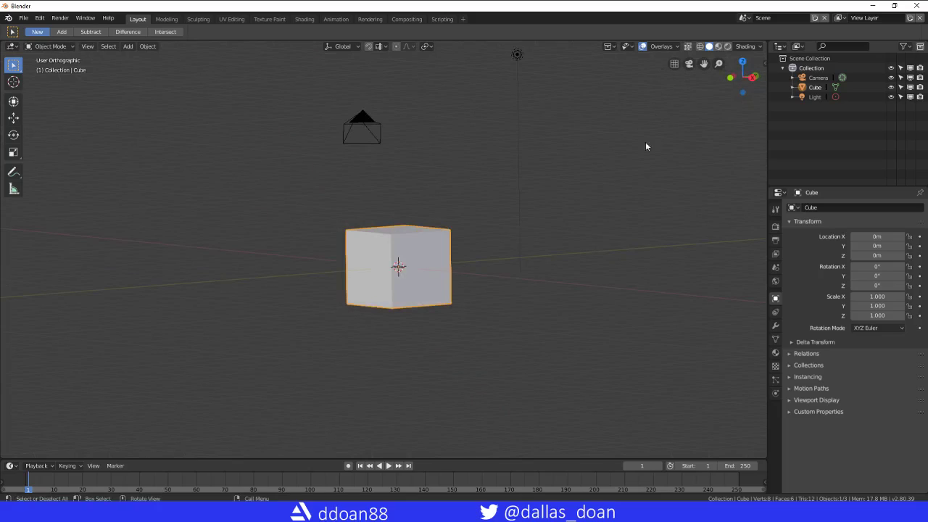
mouse_move(646, 146)
middle_mouse_down()
mouse_move(615, 229)
mouse_move(600, 209)
mouse_move(544, 210)
mouse_move(571, 245)
mouse_move(530, 200)
middle_mouse_up()
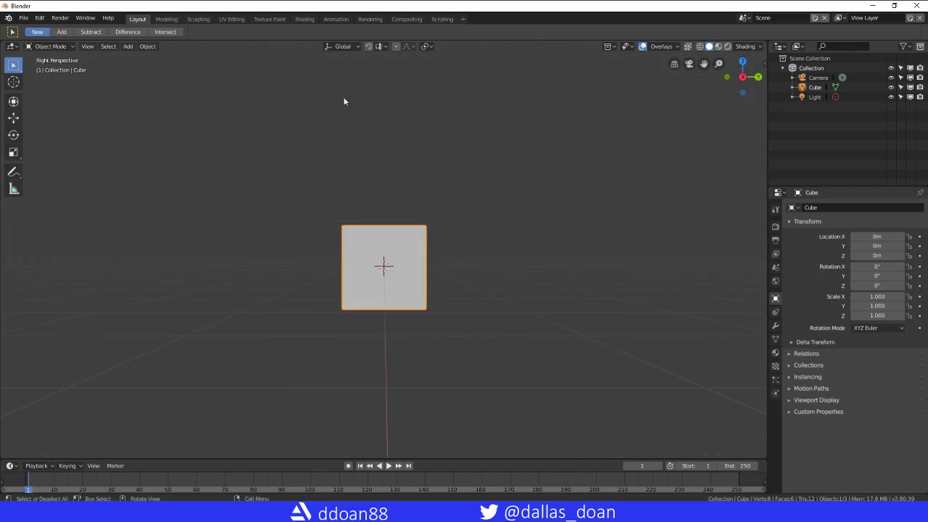
left_click(674, 64)
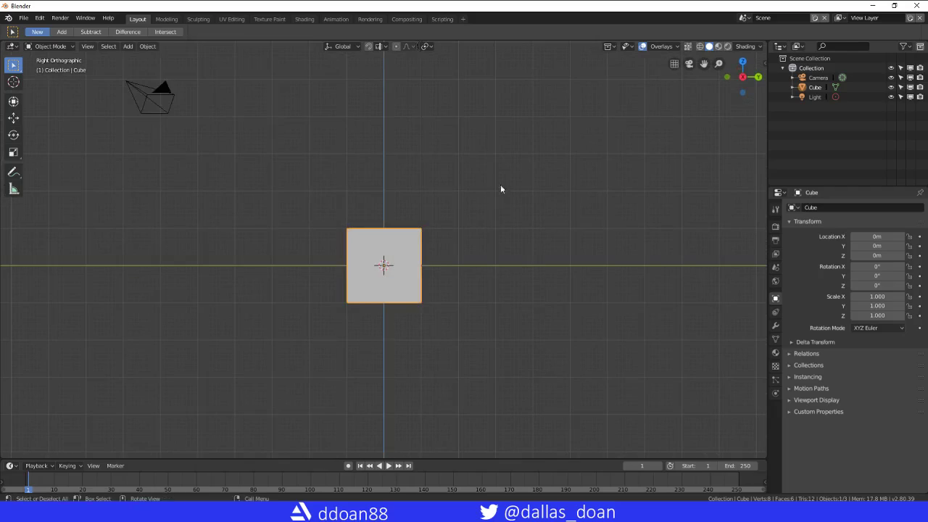
Snap to the Right Orthographic view and zoom in slightly.
mouse_move(216, 158)
middle_mouse_down()
mouse_move(412, 200)
mouse_move(438, 182)
middle_mouse_up()
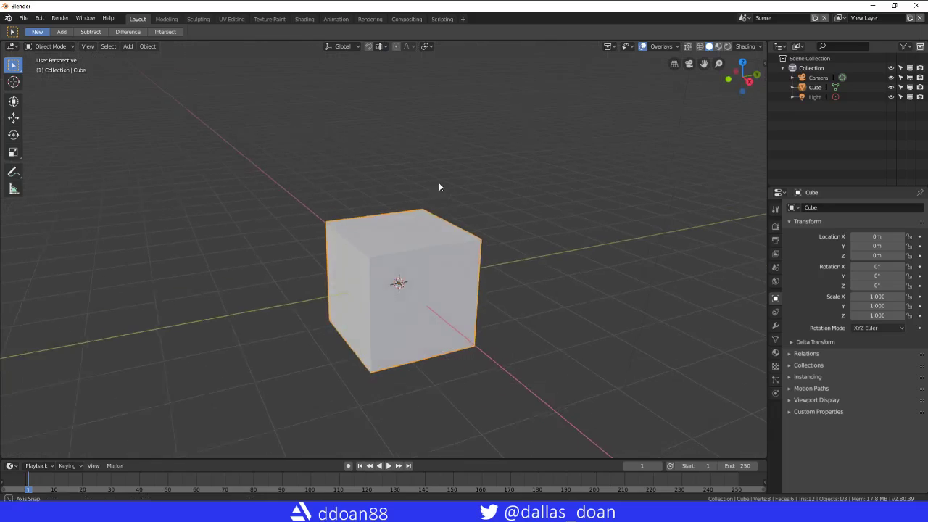
left_click(746, 79)
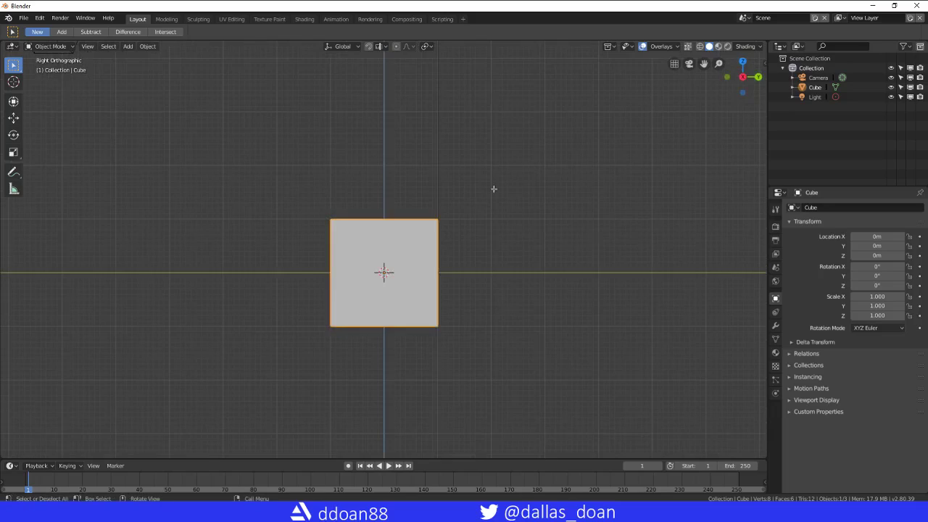
scroll(496, 207, "up", 1)
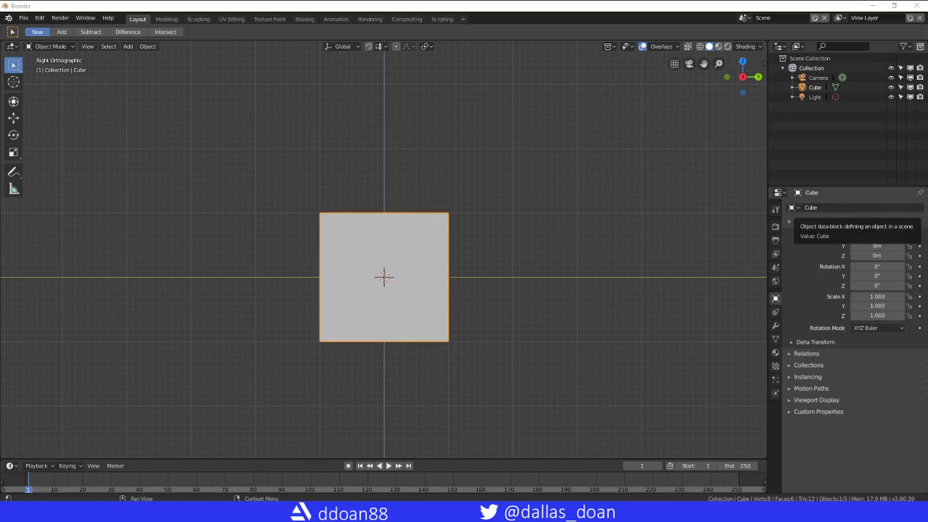
Drop the weapon concept .jpg from the Desktop folder into the viewport and frame it with the cube.
key("alt+Tab")
left_click_drag(843, 85, 708, 95)
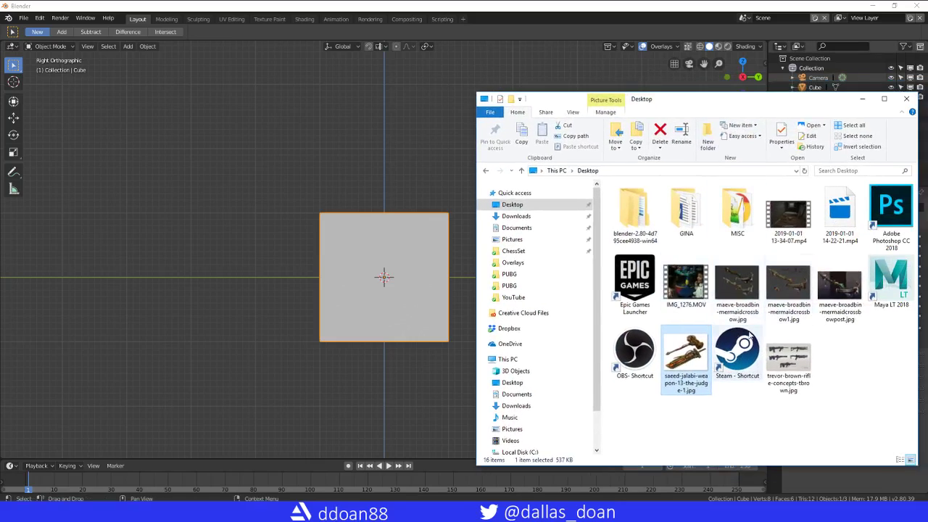
left_click_drag(343, 136, 340, 134)
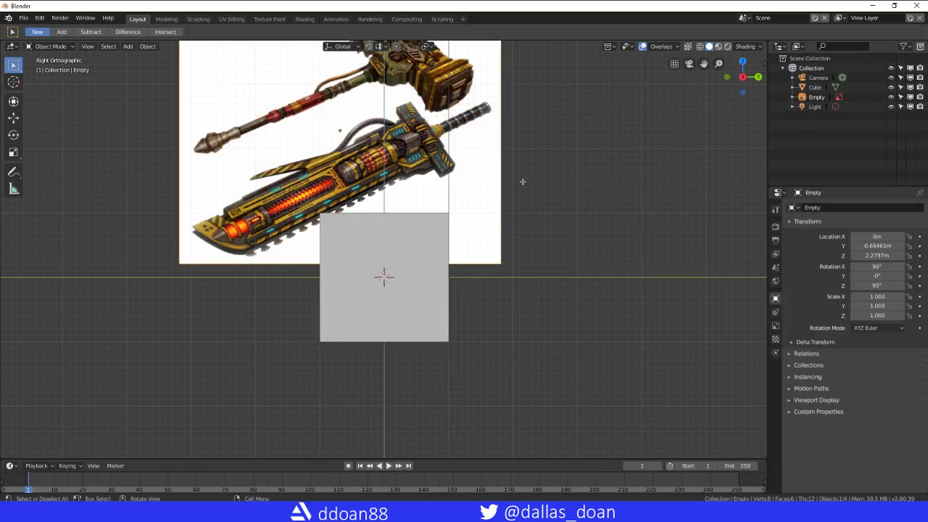
mouse_move(523, 181)
middle_mouse_down()
mouse_move(602, 155)
mouse_move(585, 189)
mouse_move(513, 172)
mouse_move(550, 175)
mouse_move(517, 196)
mouse_move(506, 192)
middle_mouse_up()
scroll(529, 174, "down", 5)
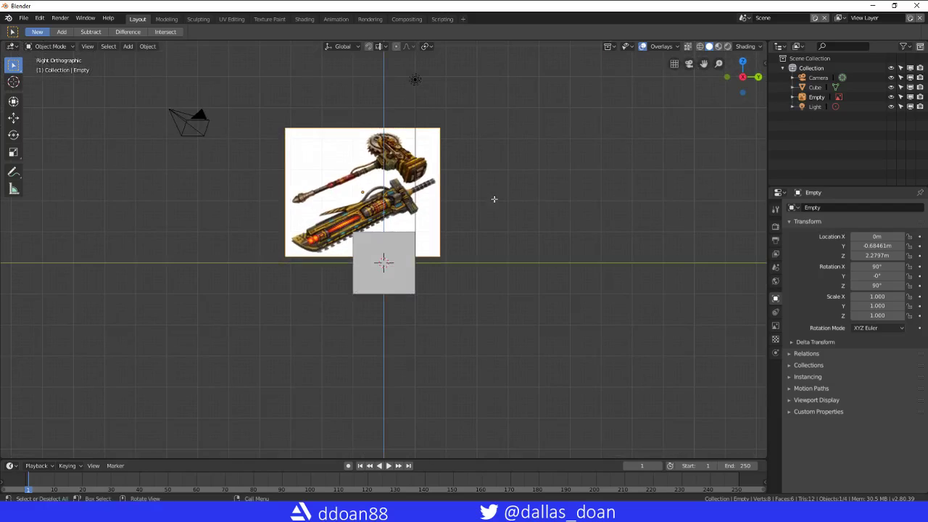
middle_click_drag(314, 178, 365, 224, "shift")
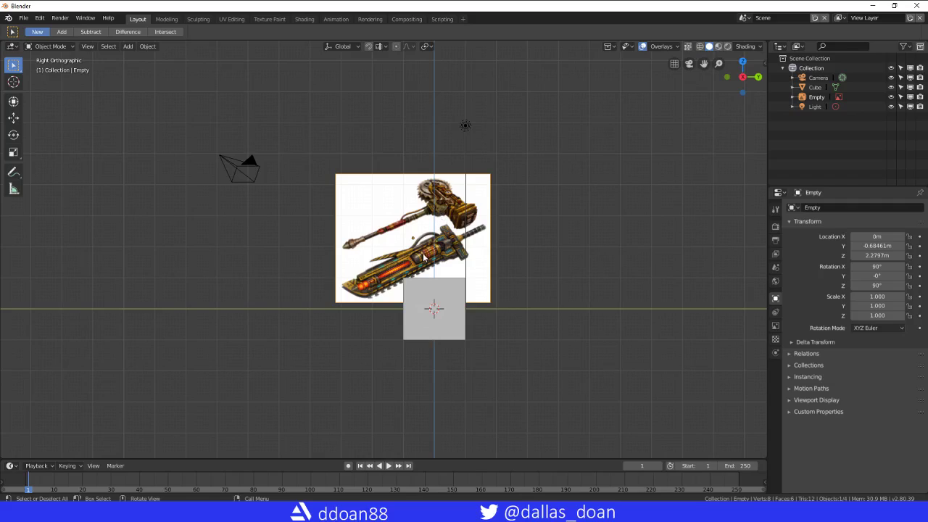
Drag the weapon reference image down with the Transform tool until the cube sits at its centre.
key("shift")
key("shift+space")
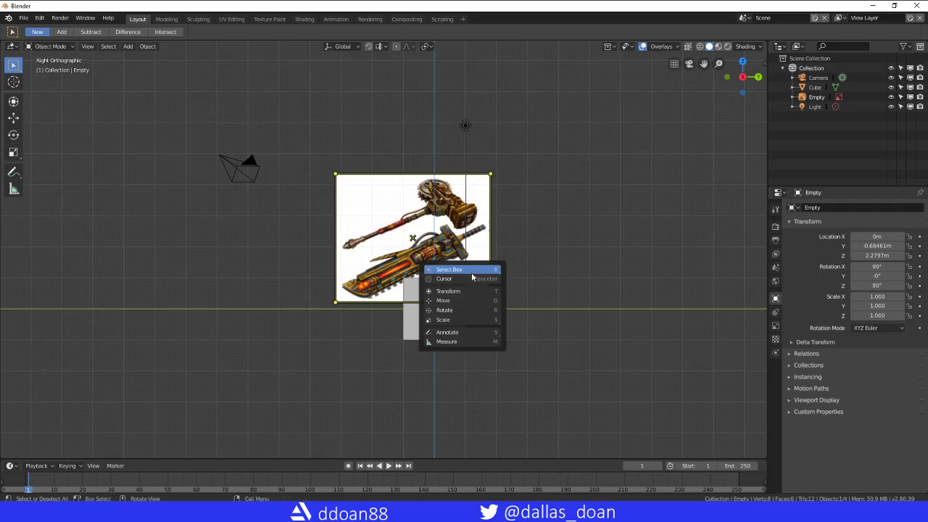
left_click(471, 291)
left_click_drag(410, 187, 484, 303)
key("shift+space")
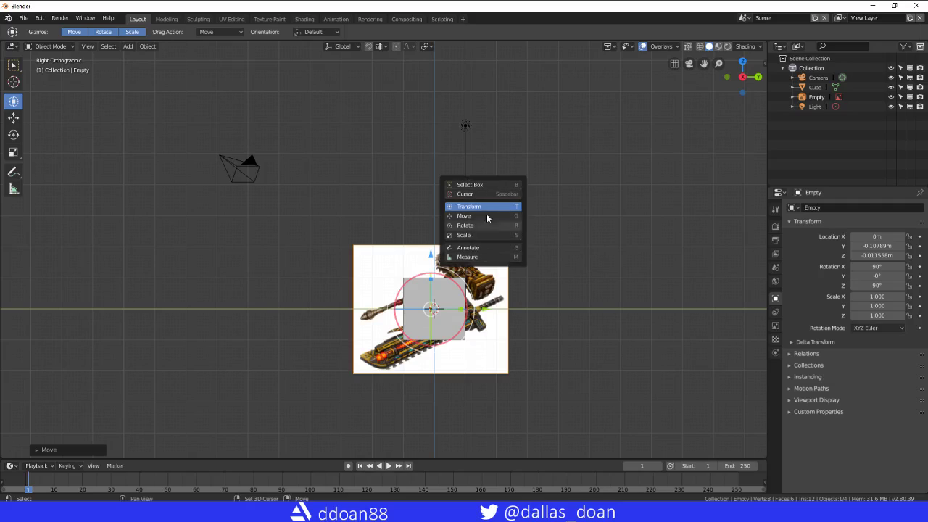
key("shift+space")
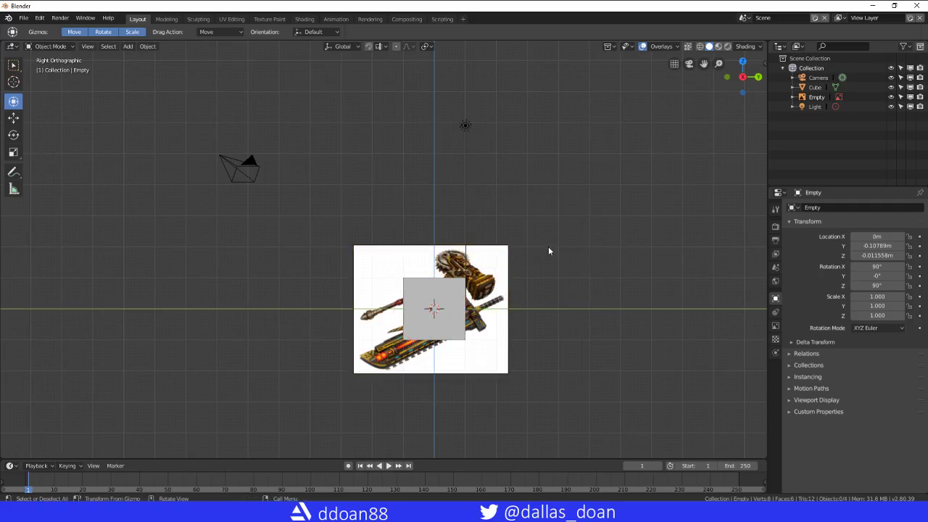
left_click(487, 266)
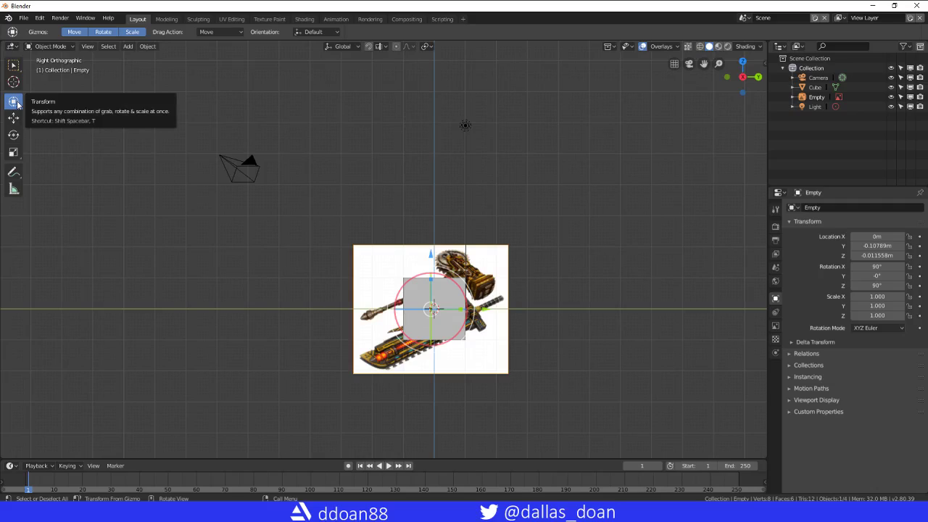
Nudge the reference image upward with the Move tool and reposition it with G.
key("t")
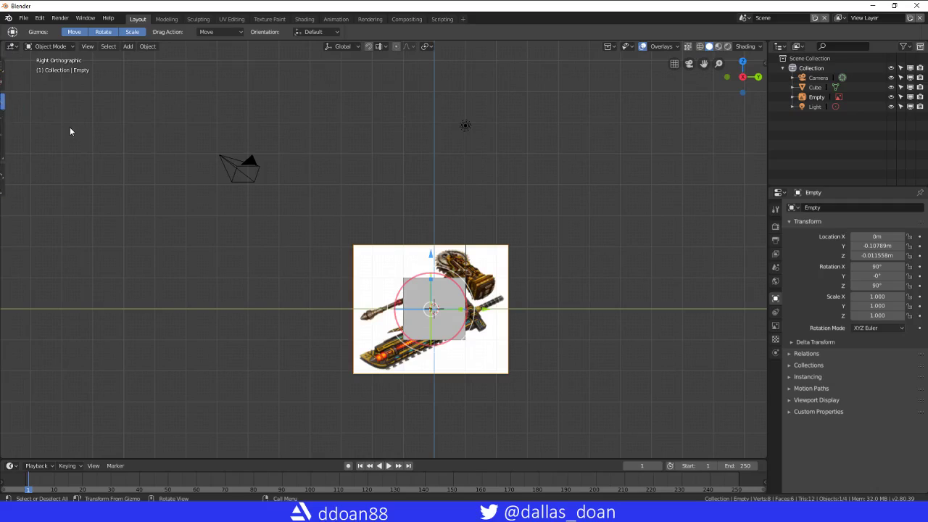
key("t")
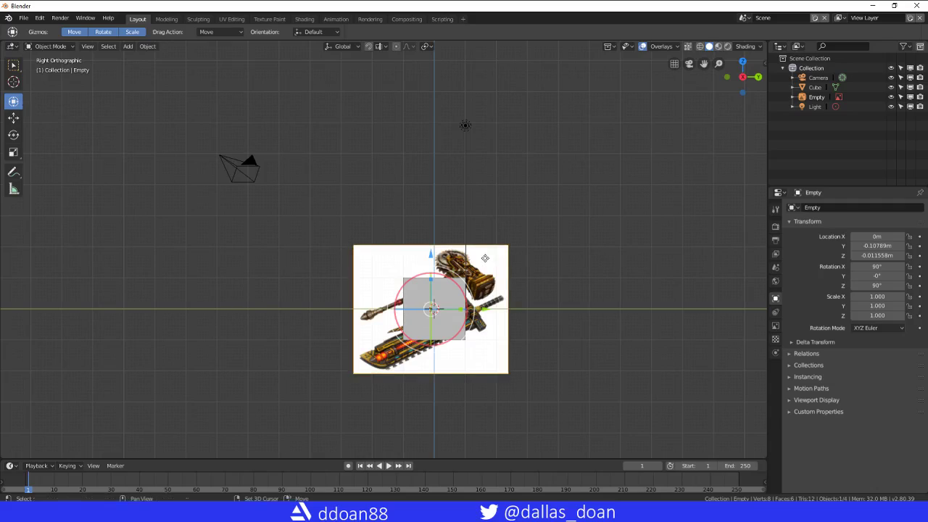
key("shift+space")
left_click(467, 262)
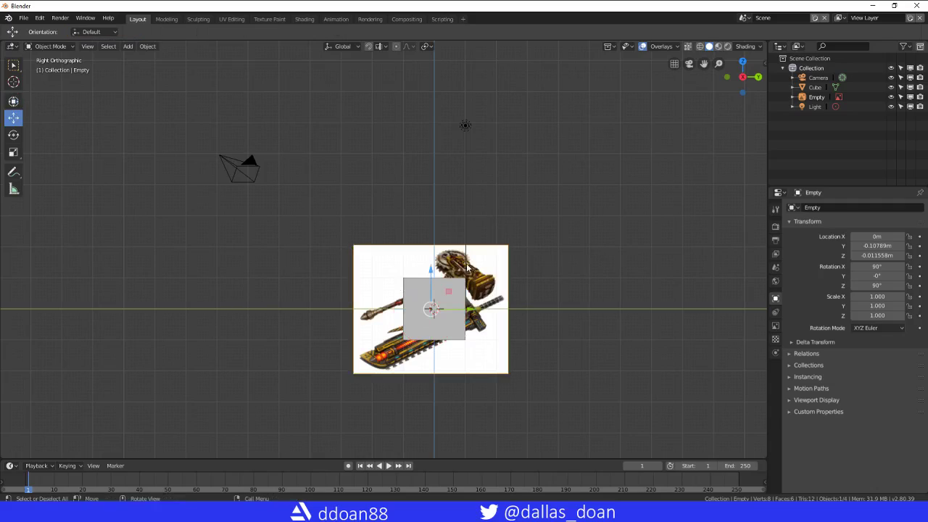
left_click_drag(430, 270, 432, 261)
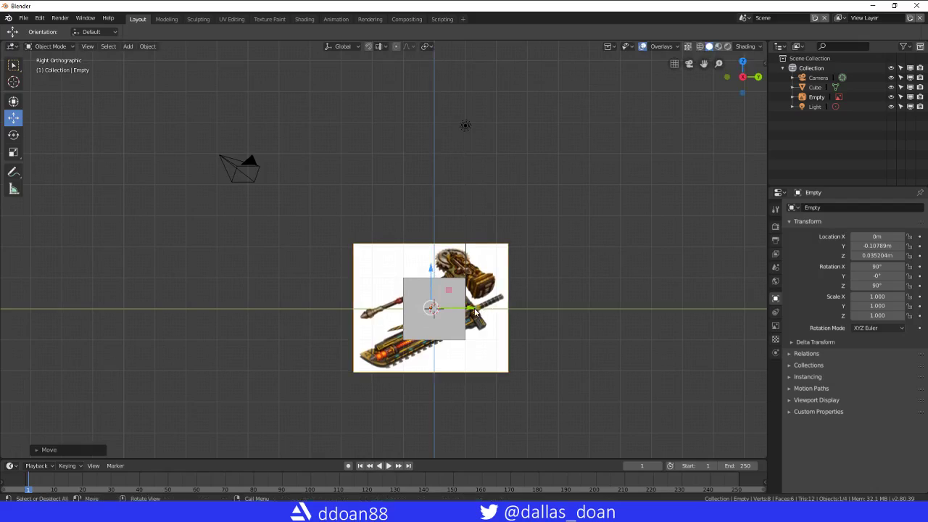
key("g")
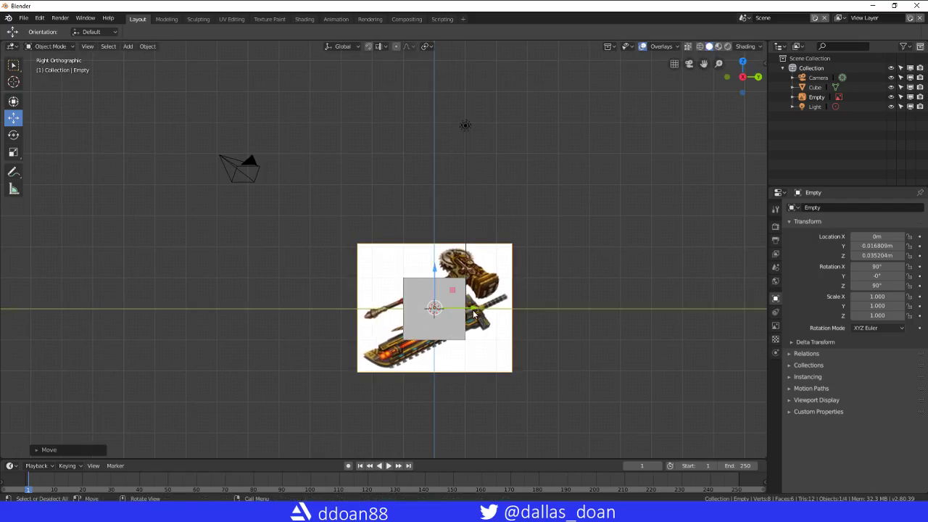
left_click(472, 309)
Orbit into perspective, push the reference image back along X, and select the cube.
left_click(550, 261)
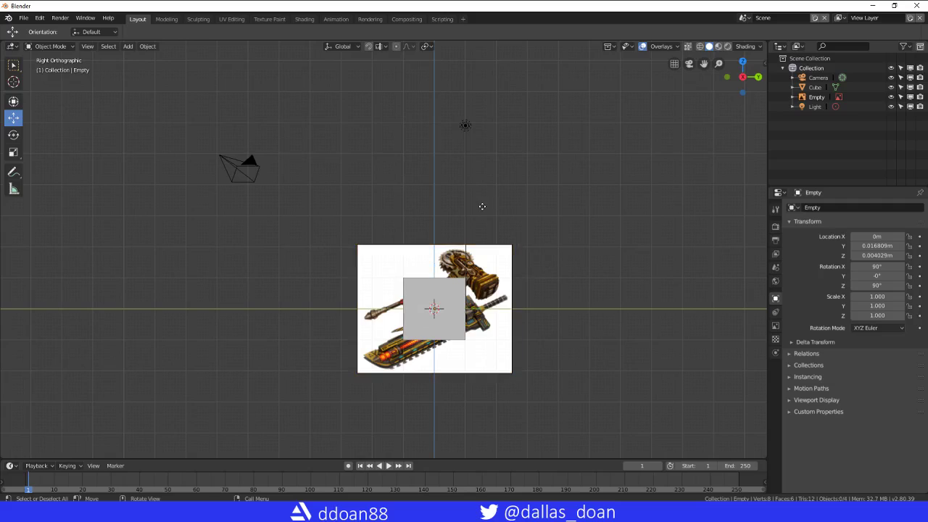
mouse_move(675, 71)
middle_mouse_down()
mouse_move(493, 230)
mouse_move(497, 251)
middle_mouse_up()
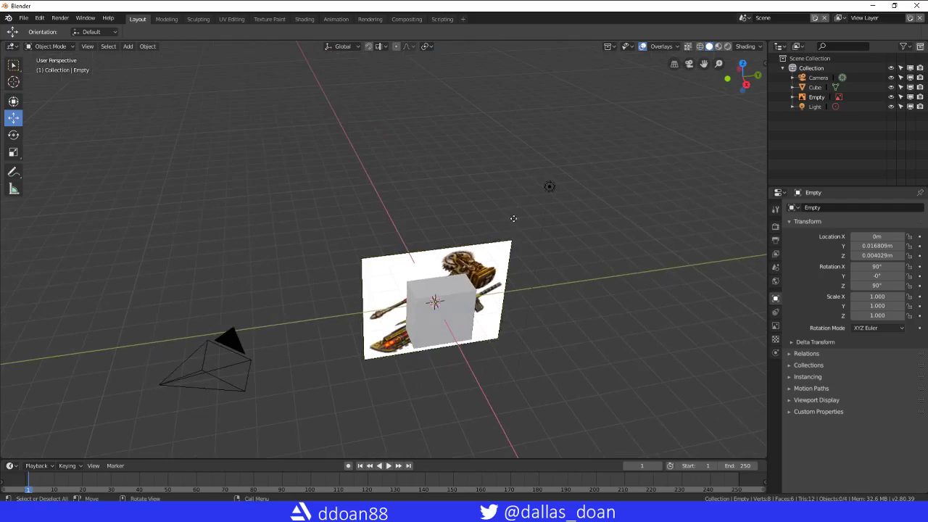
left_click(499, 254)
left_click_drag(498, 254, 499, 209)
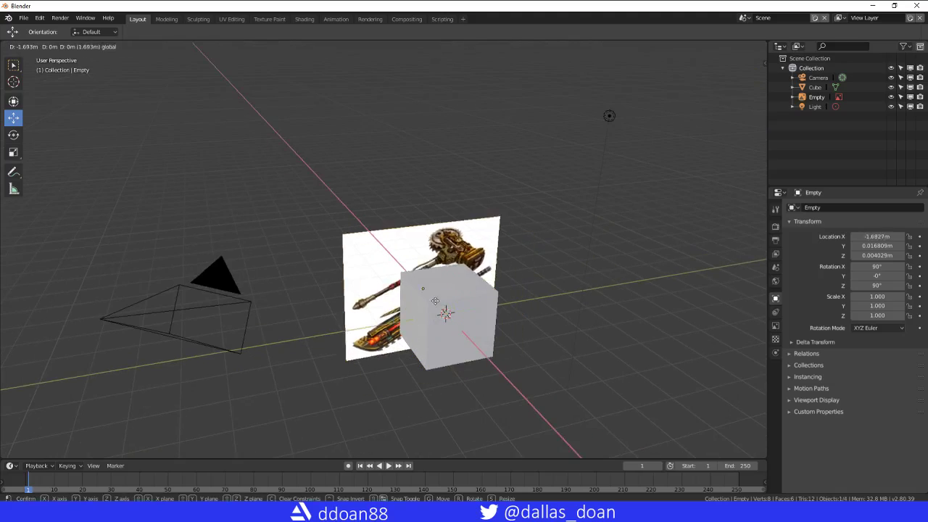
left_click(499, 209)
middle_click_drag(500, 209, 492, 277)
left_click(491, 276)
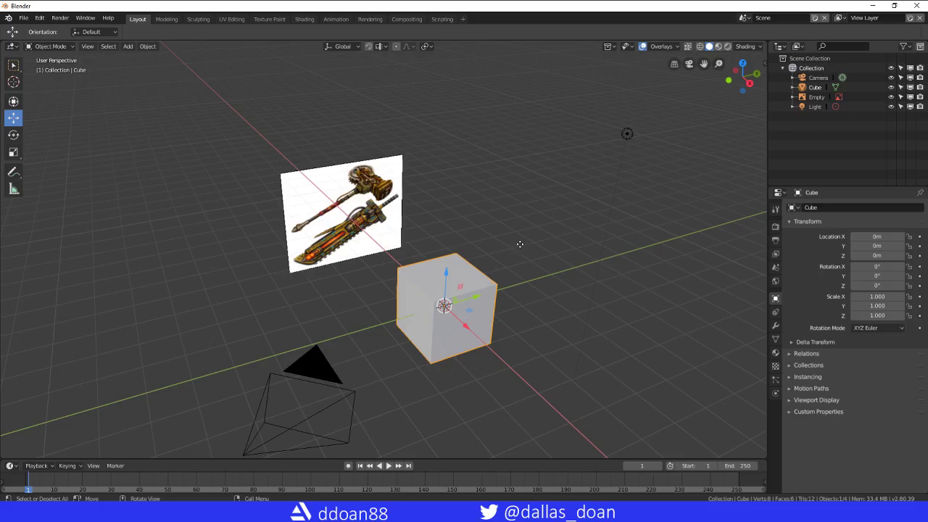
Toggle the cube into Edit Mode and cycle vertex, edge and face select modes, ending on face.
key("Tab")
key("Tab")
key("Tab")
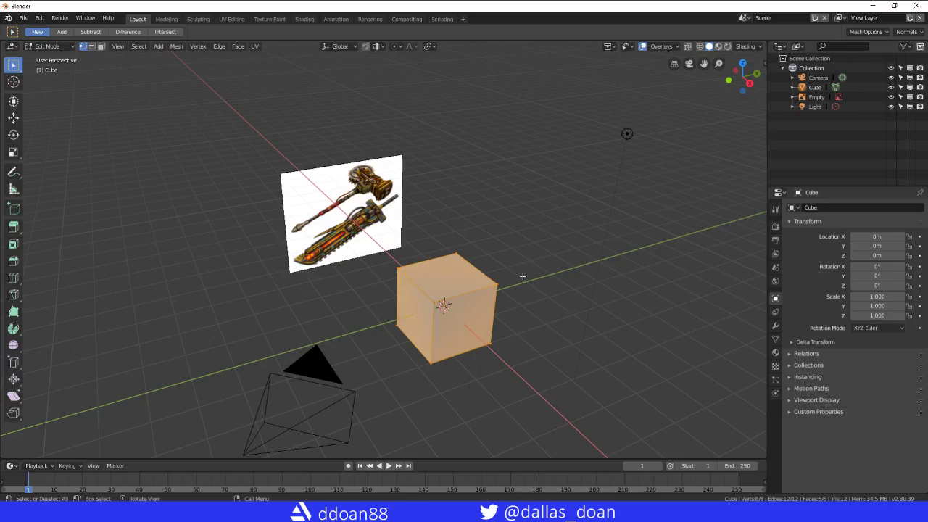
key("Tab")
key("Tab")
key("Tab")
key("Tab")
key("Tab")
key("Tab")
key("Tab")
key("Tab")
key("Tab")
key("Tab")
key("3")
key("1")
key("3")
key("1")
key("3")
key("1")
key("3")
key("2")
key("3")
key("shift")
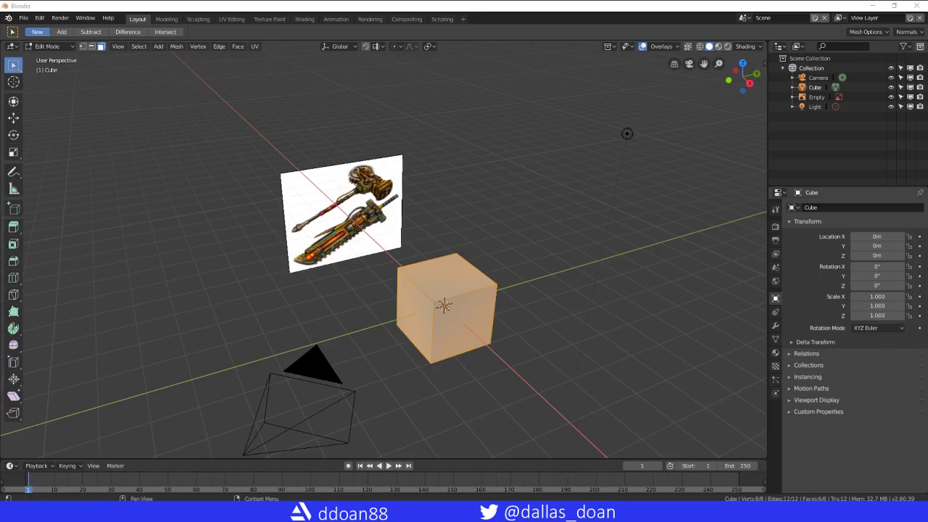